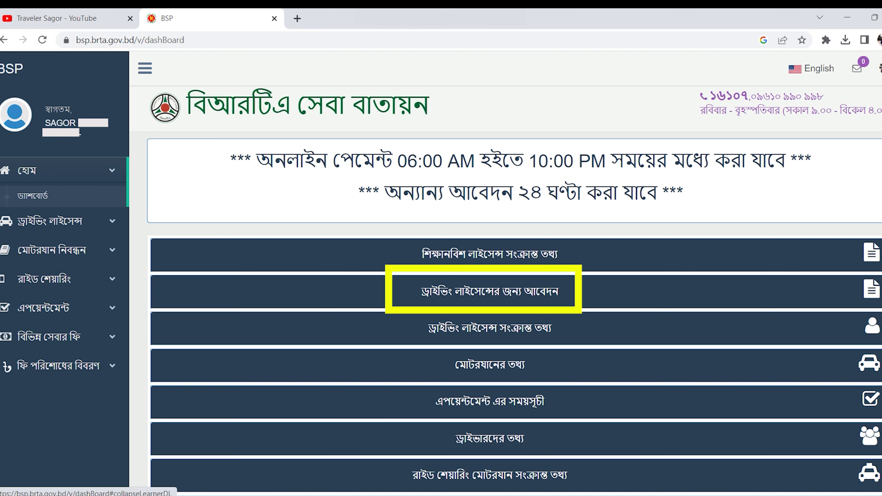
# - Expand the driving licence applications list and check the application's progress stages, including the learner exam pass date
pyautogui.click(482, 291)
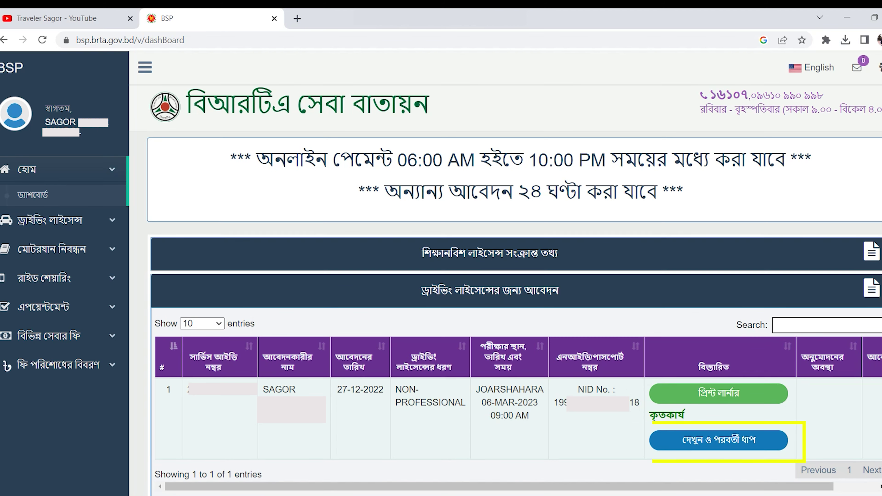
pyautogui.scroll(-5, 505, 273)
pyautogui.hscroll(2, 514, 223)
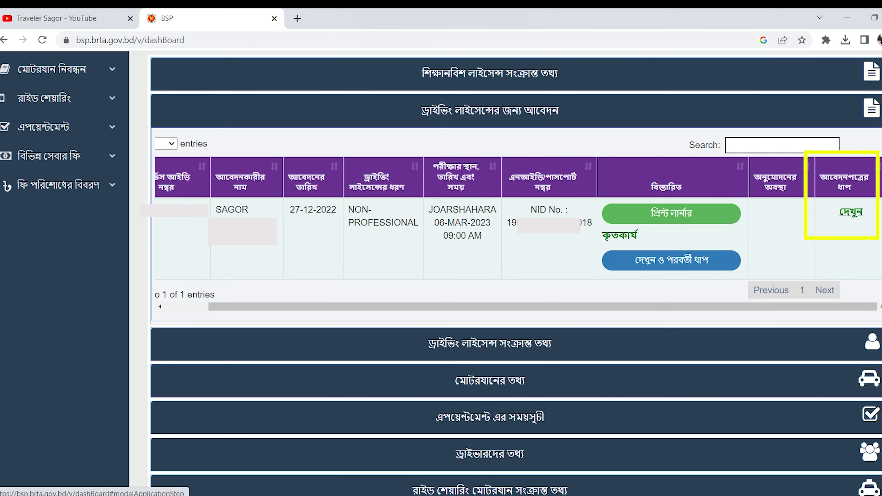
pyautogui.click(850, 212)
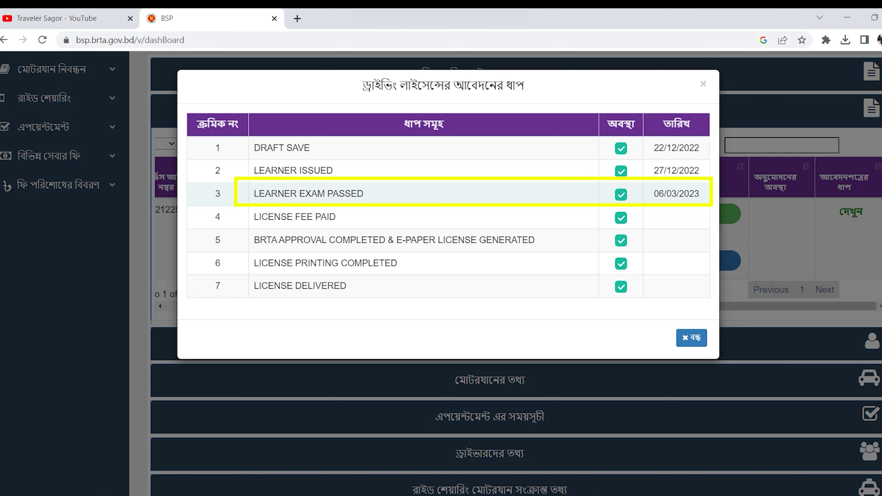
pyautogui.moveTo(666, 194); pyautogui.dragTo(698, 193)
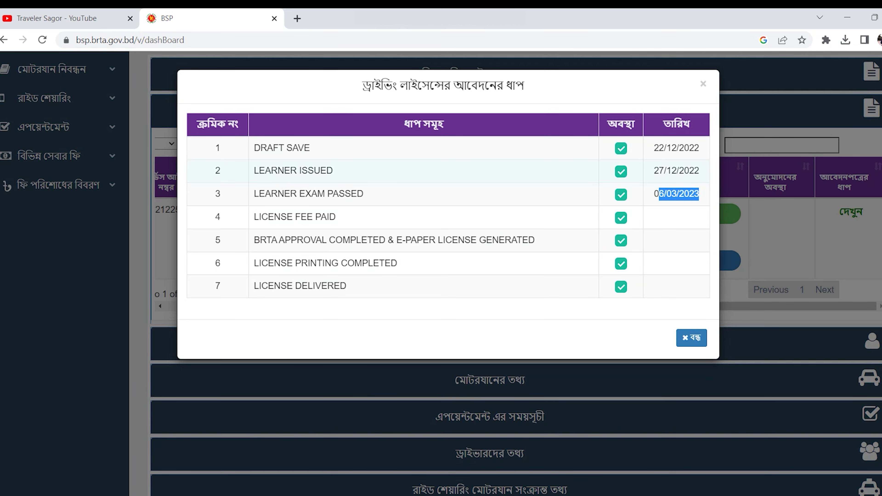
pyautogui.click(691, 337)
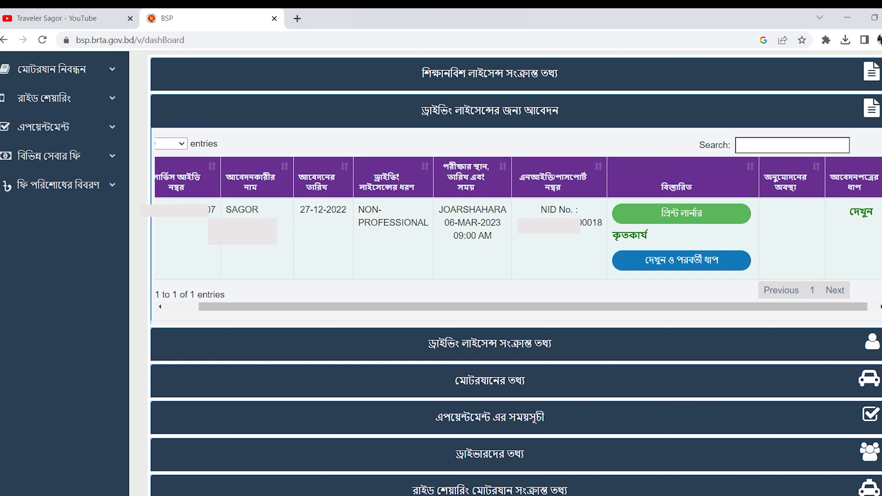
# - Open the details and next-step page of the driving licence application down to its attachments section
pyautogui.click(681, 260)
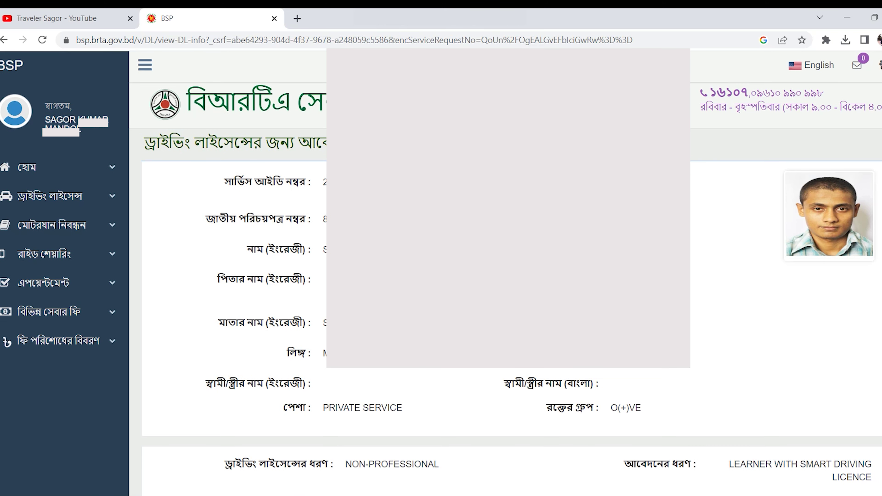
pyautogui.scroll(-5, 225, 277)
pyautogui.scroll(-5, 225, 278)
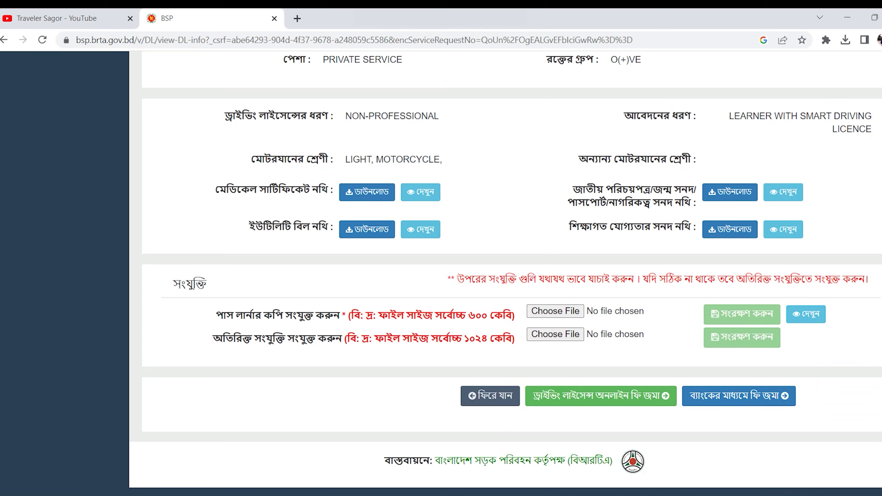
pyautogui.scroll(2, 507, 271)
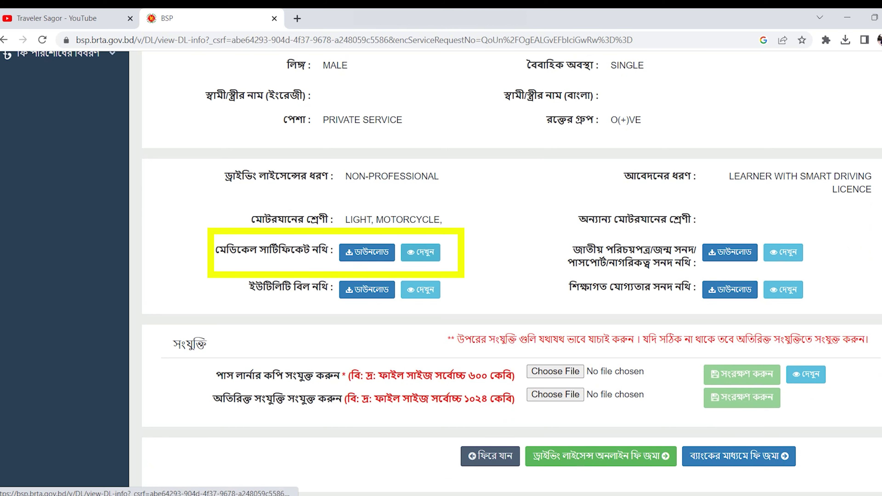
# - View the medical certificate attached to the application, then close the preview
pyautogui.click(420, 252)
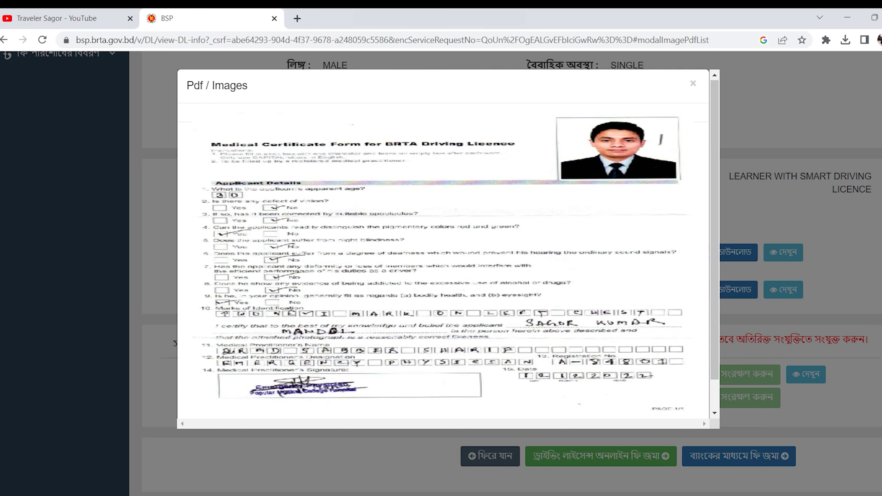
pyautogui.scroll(-1, 448, 244)
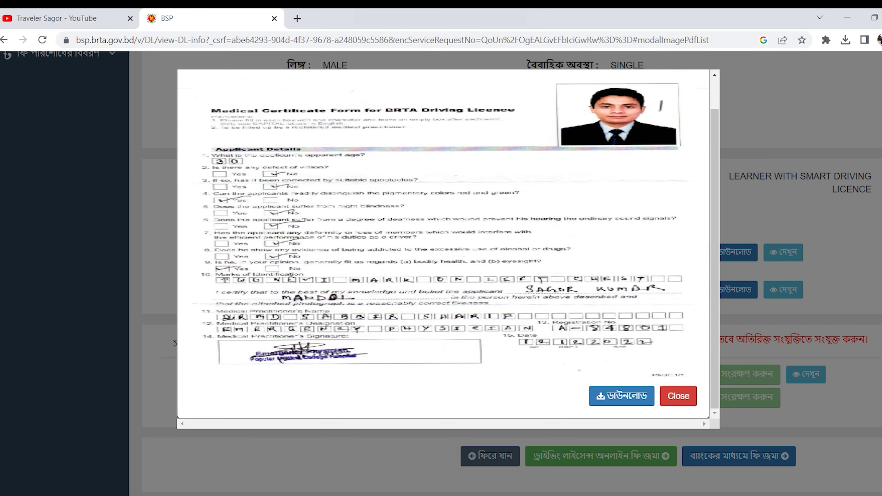
pyautogui.click(678, 396)
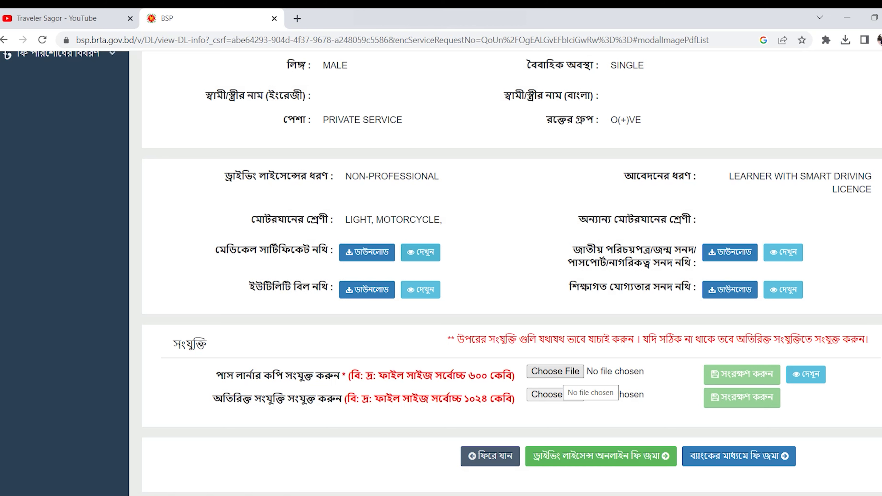
pyautogui.click(555, 395)
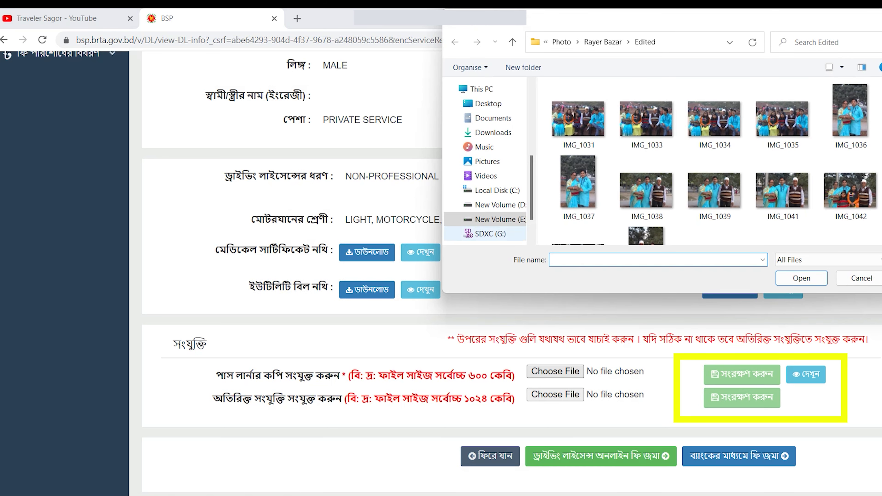
pyautogui.click(488, 103)
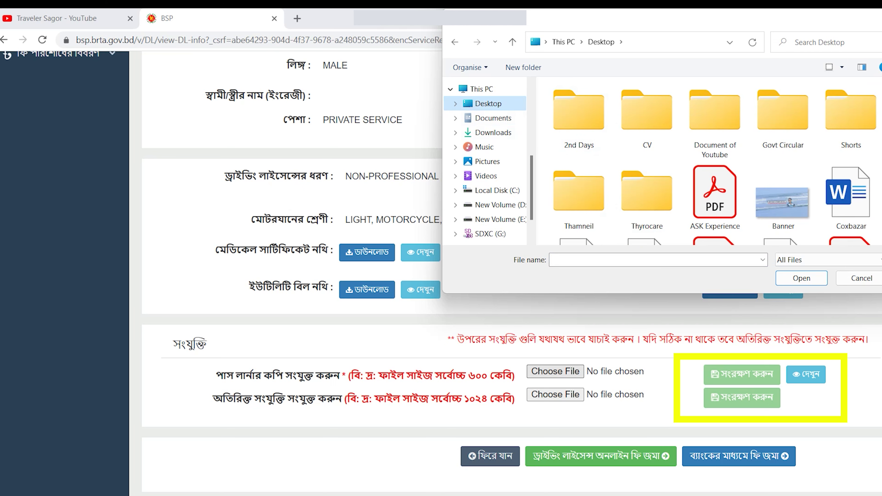
pyautogui.click(861, 278)
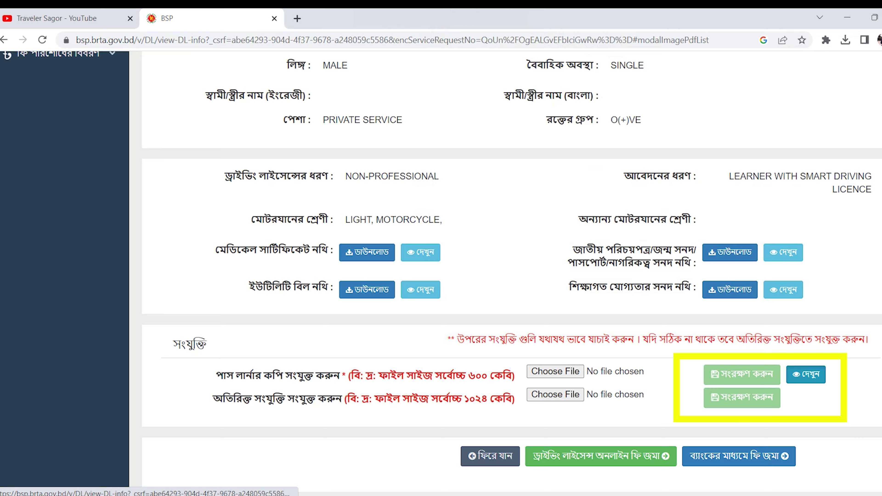
# - View the attached passed learner licence copy and close the preview
pyautogui.click(805, 374)
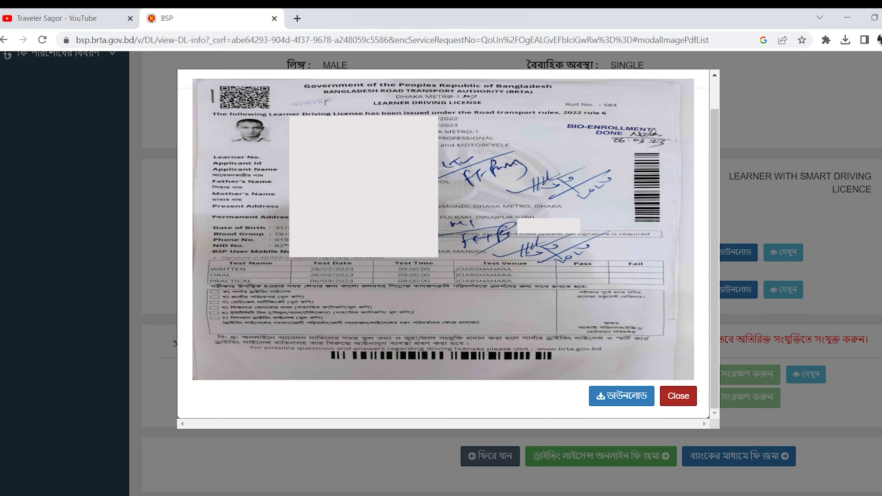
pyautogui.click(678, 396)
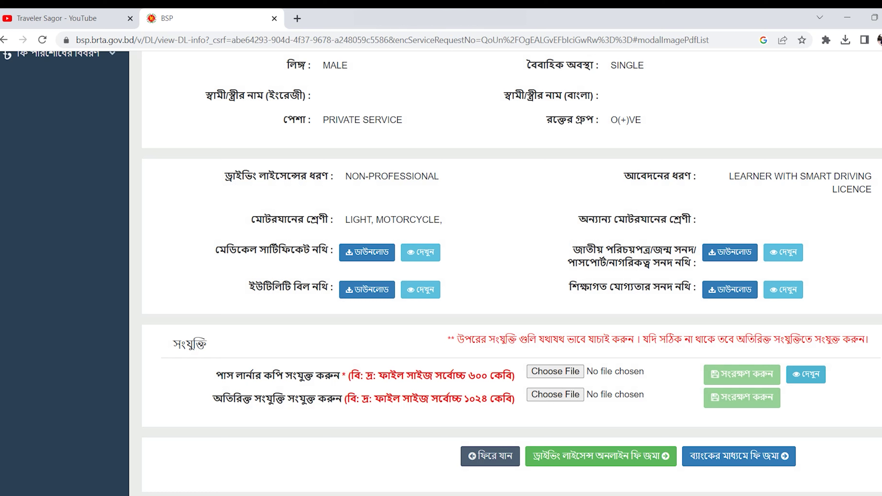
# - Go to the online driving licence fee payment and review the applicant details down to the fee table
pyautogui.scroll(-3, 510, 274)
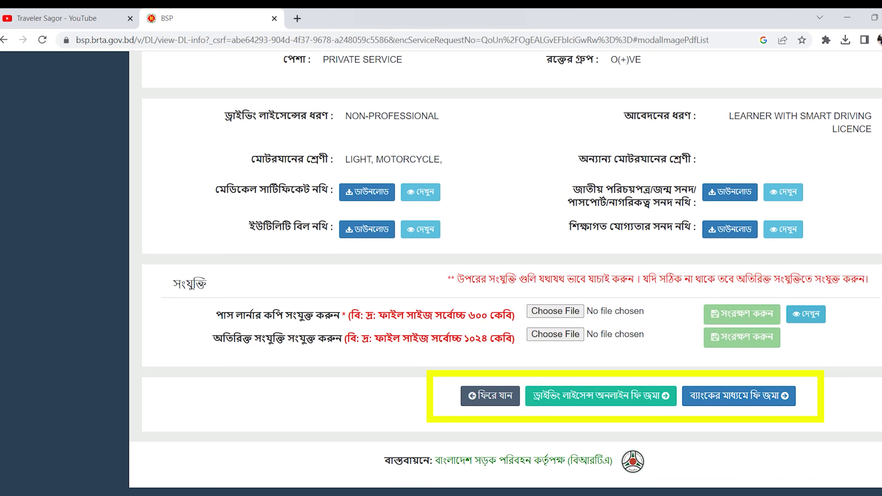
pyautogui.click(601, 396)
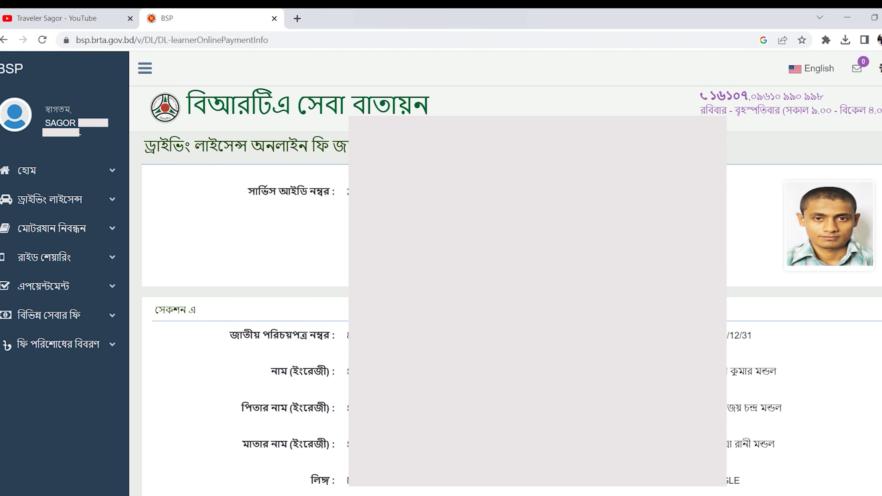
pyautogui.scroll(-2, 505, 271)
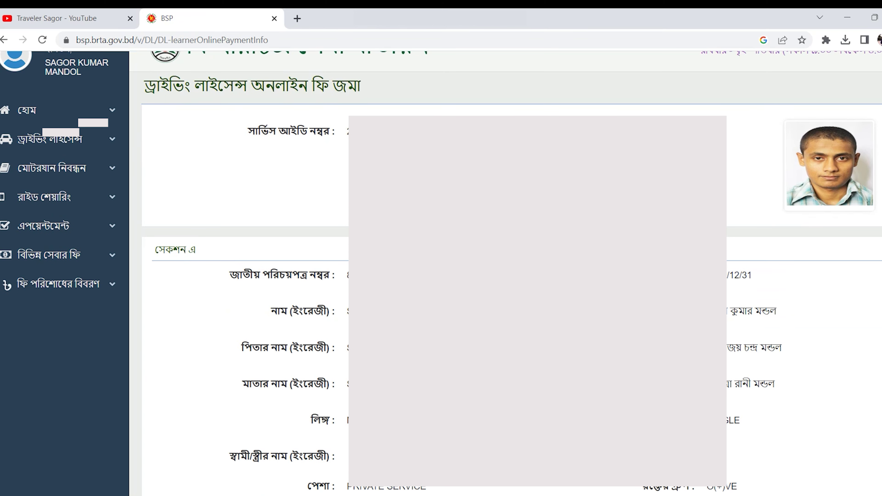
pyautogui.scroll(-1, 506, 271)
pyautogui.scroll(4, 505, 271)
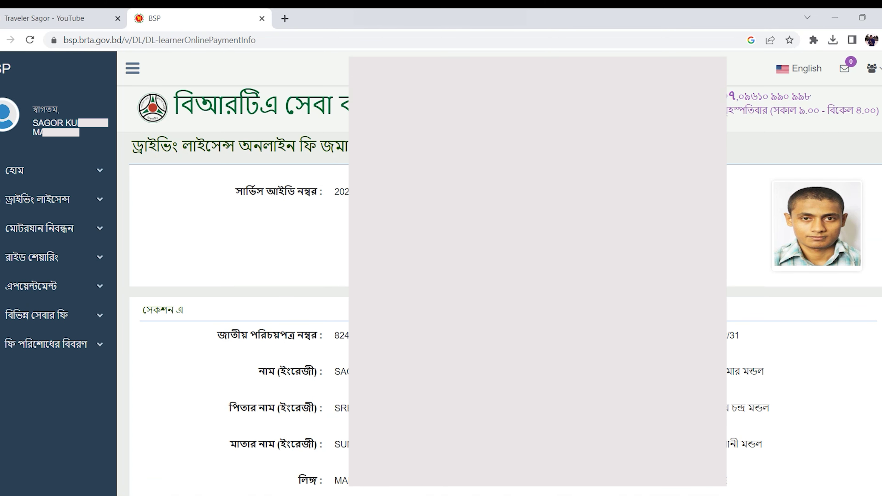
pyautogui.scroll(-11, 506, 271)
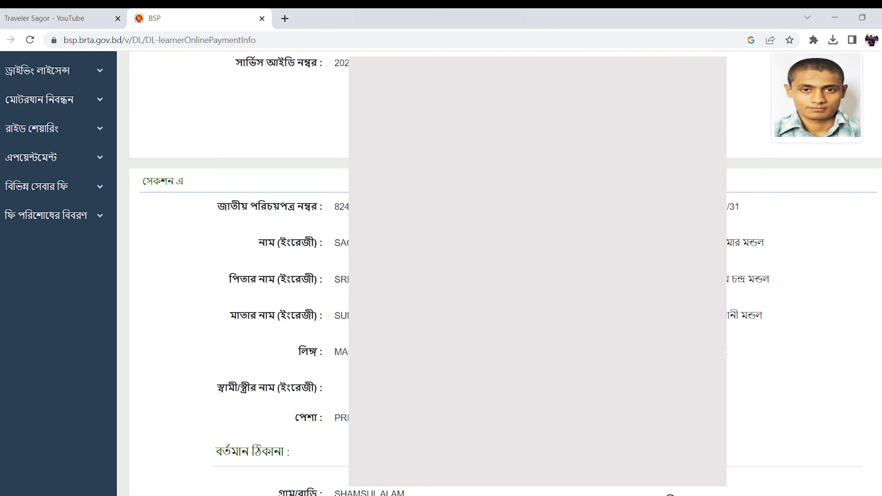
pyautogui.scroll(-10, 505, 271)
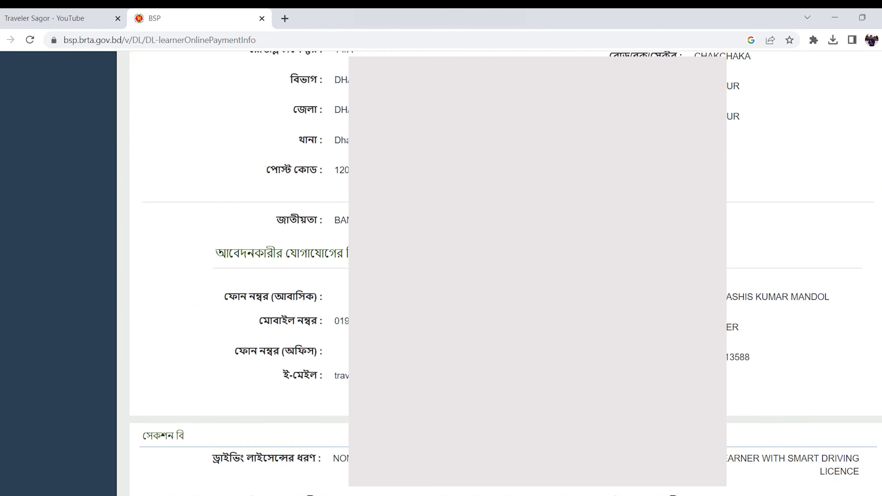
pyautogui.scroll(-6, 506, 271)
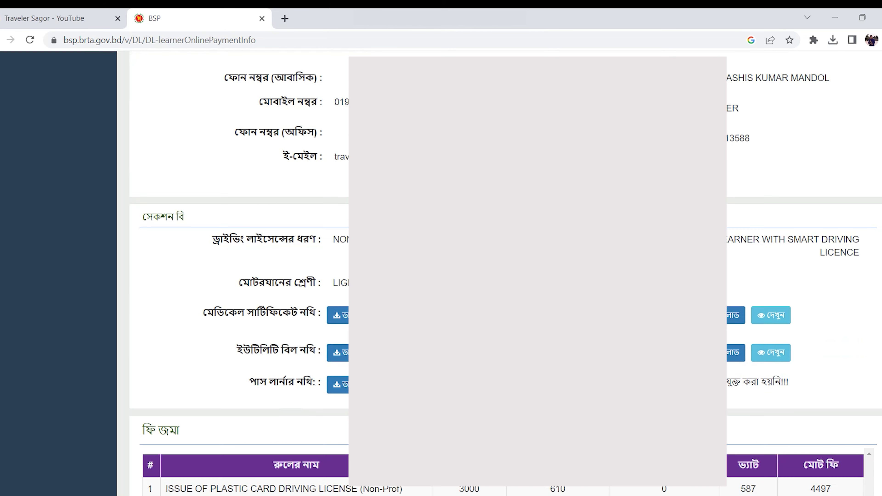
pyautogui.scroll(-4, 506, 271)
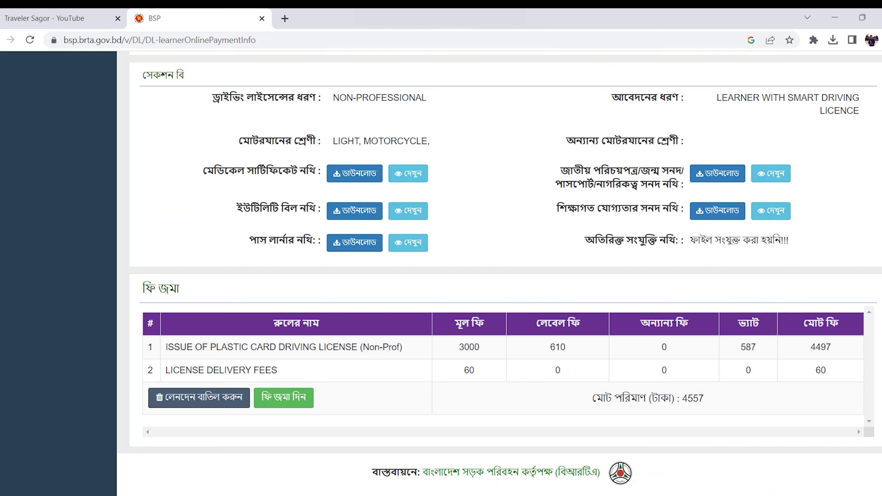
pyautogui.scroll(-1, 499, 273)
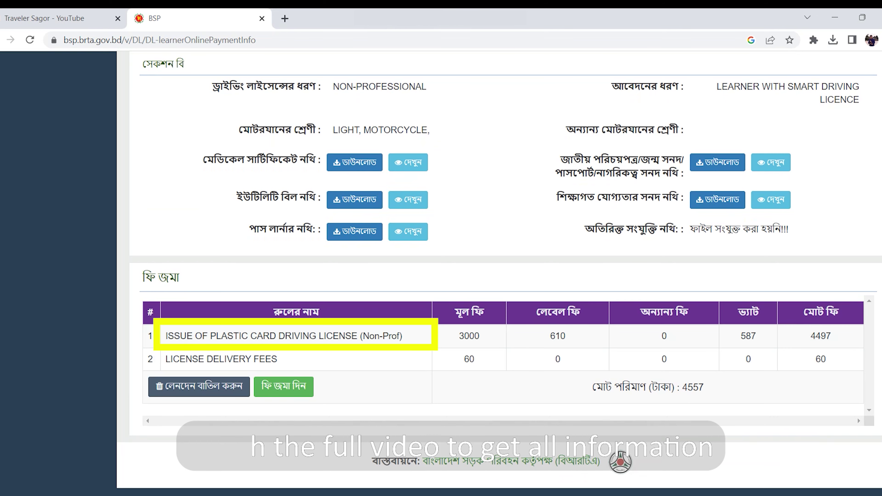
# - Examine the vehicle classes, the fee breakdown for plastic card licence issue and delivery, and the total amount payable
pyautogui.scroll(1, 497, 271)
pyautogui.scroll(2, 497, 271)
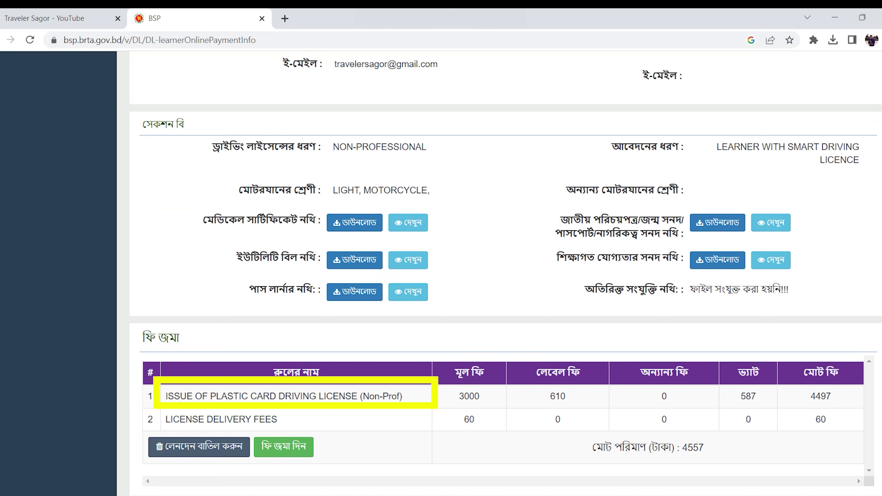
pyautogui.moveTo(332, 190); pyautogui.dragTo(430, 190)
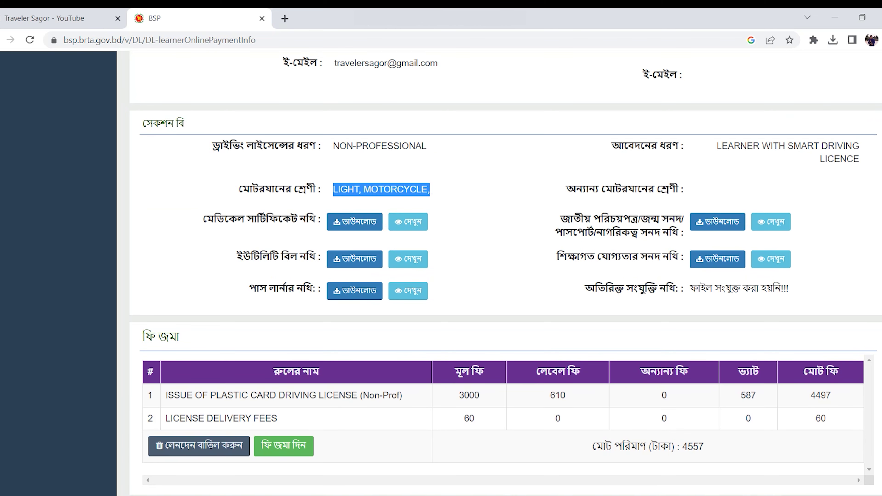
pyautogui.scroll(-2, 496, 271)
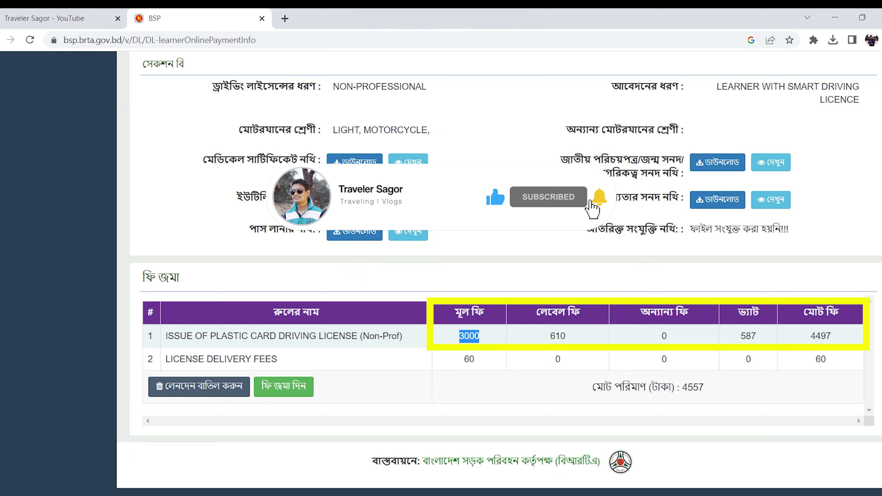
pyautogui.doubleClick(557, 336)
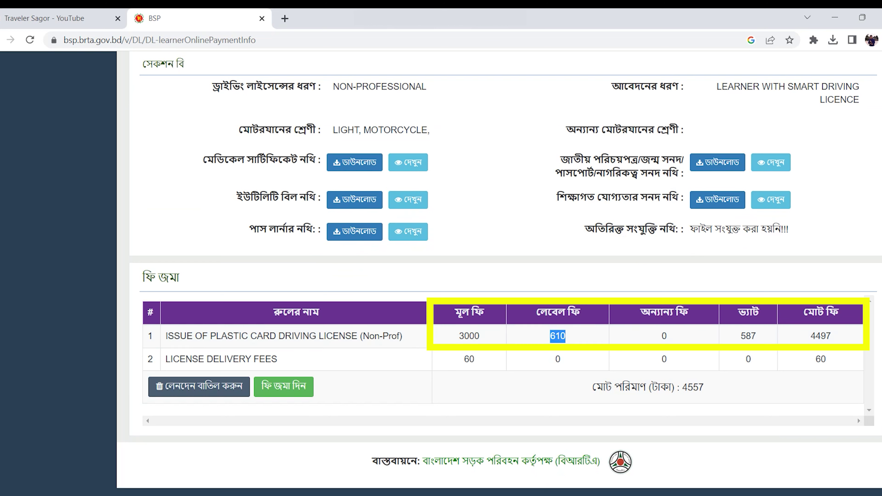
pyautogui.moveTo(740, 336); pyautogui.dragTo(756, 336)
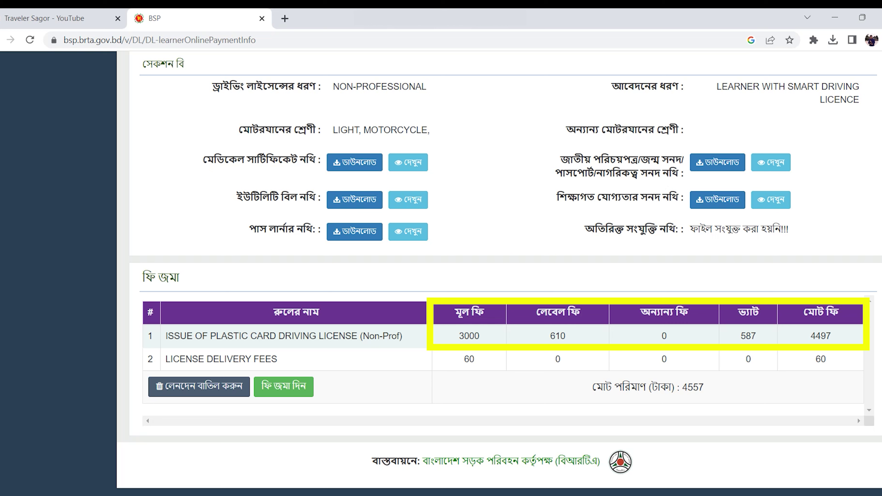
pyautogui.moveTo(810, 336); pyautogui.dragTo(830, 336)
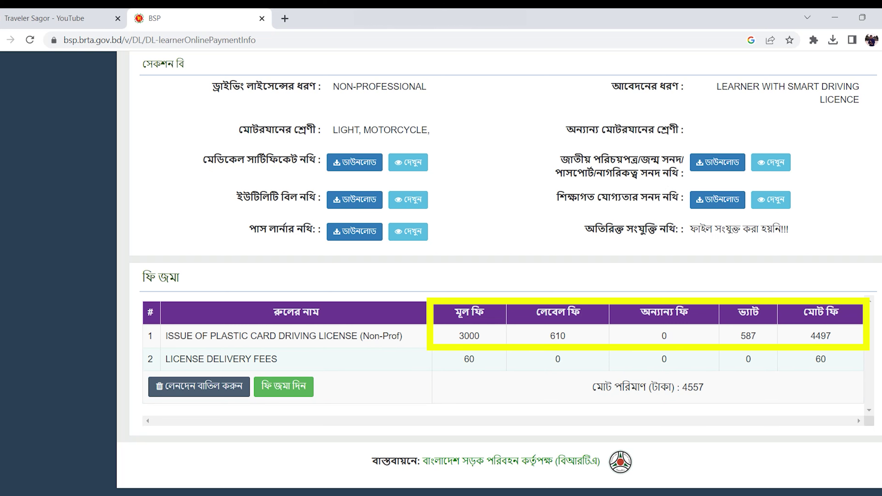
pyautogui.moveTo(463, 359); pyautogui.dragTo(475, 358)
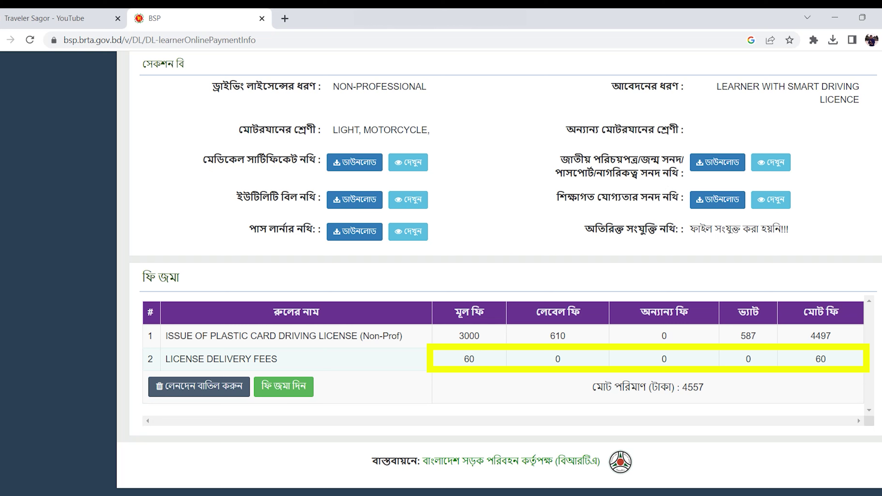
pyautogui.moveTo(816, 359); pyautogui.dragTo(826, 359)
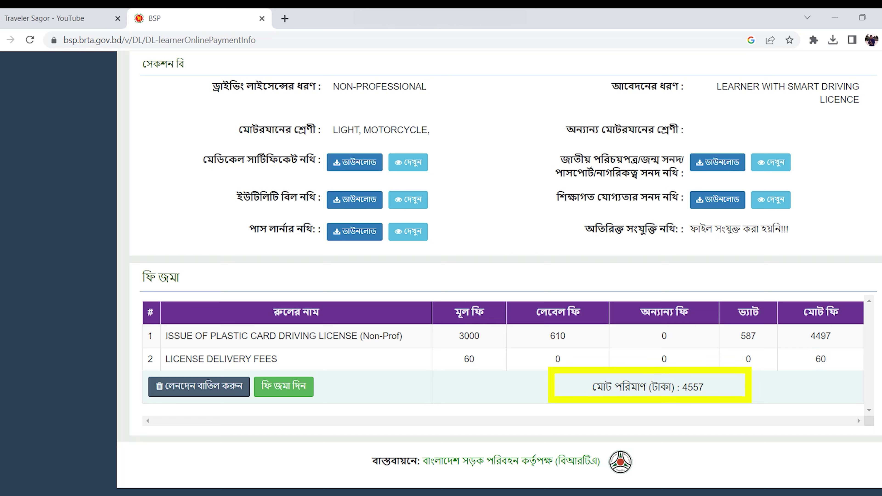
pyautogui.doubleClick(693, 387)
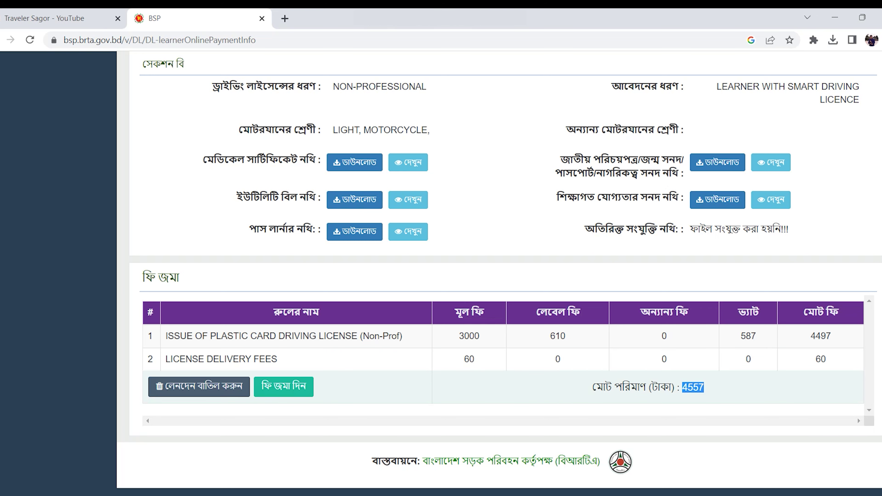
# - Proceed with submitting the licence fee and look over the payment confirmation form
pyautogui.click(283, 386)
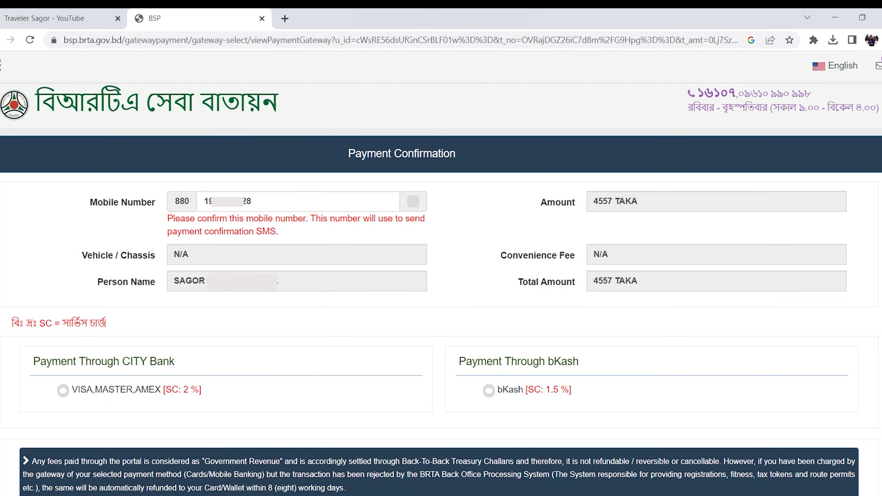
pyautogui.scroll(-2, 441, 273)
pyautogui.scroll(2, 441, 273)
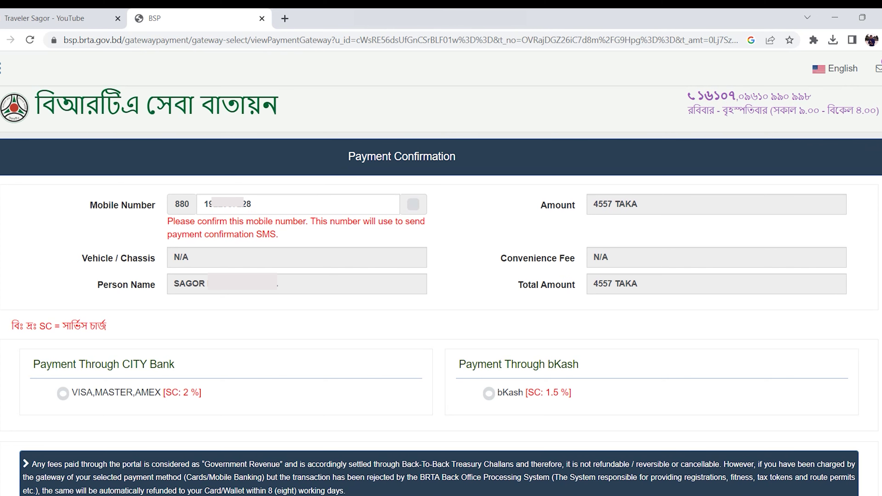
# - Confirm the mobile number for the payment SMS and choose bKash as the payment method
pyautogui.scroll(-2, 441, 243)
pyautogui.hotkey('shift', 'Left')
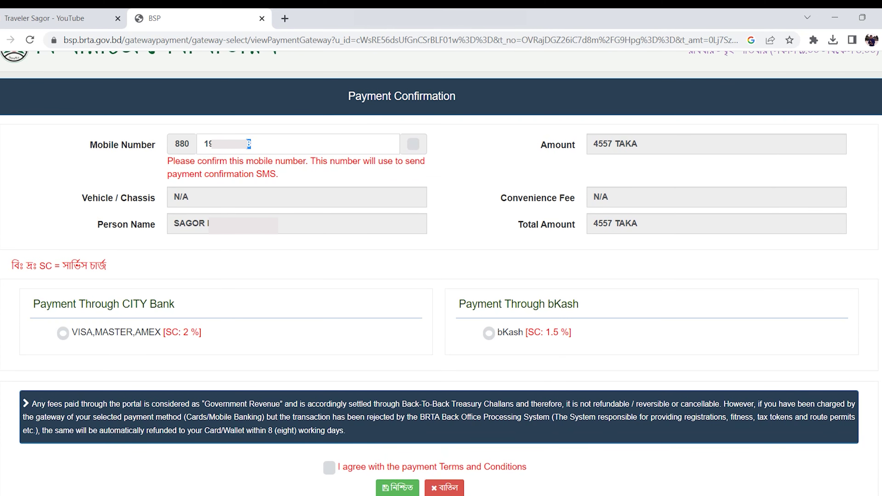
pyautogui.hotkey('shift', 'Home')
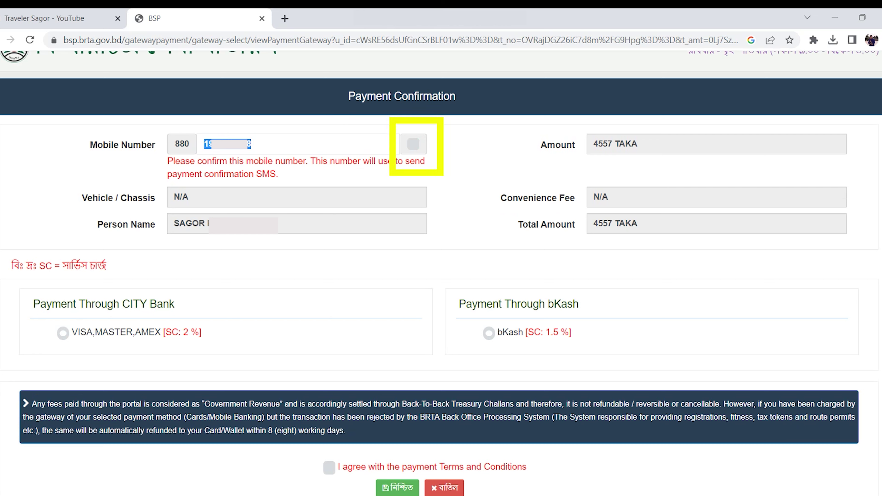
pyautogui.click(413, 143)
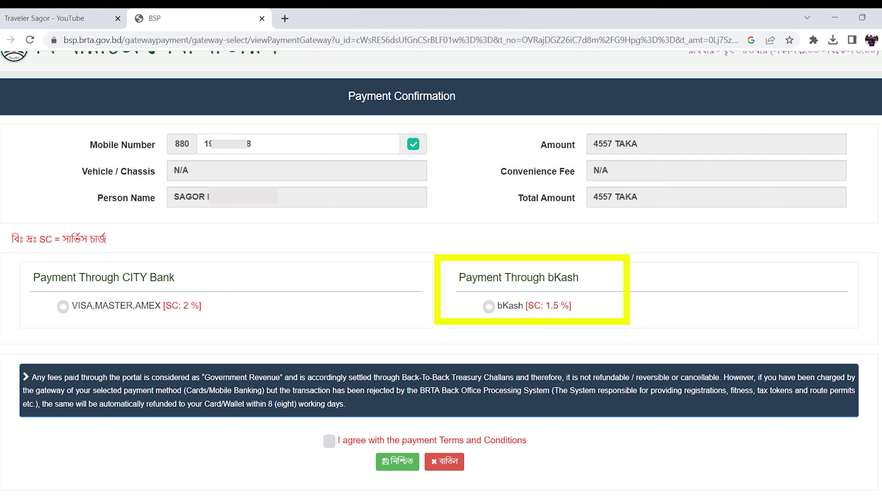
pyautogui.click(488, 307)
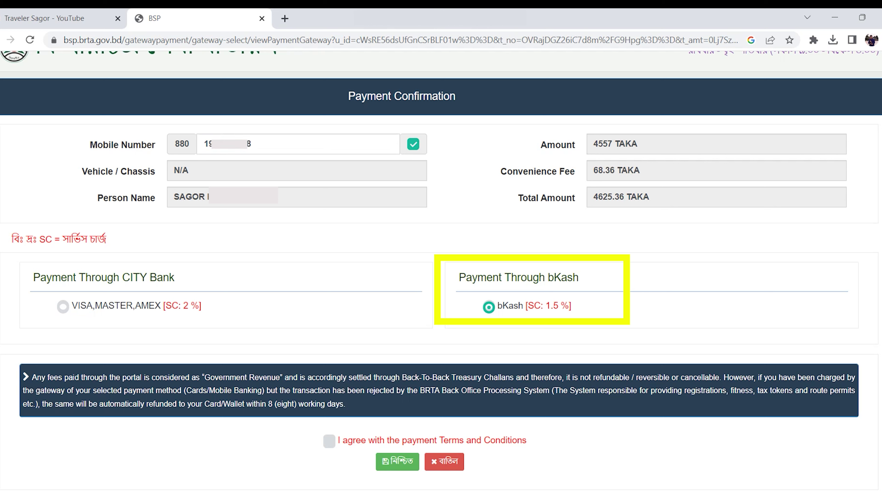